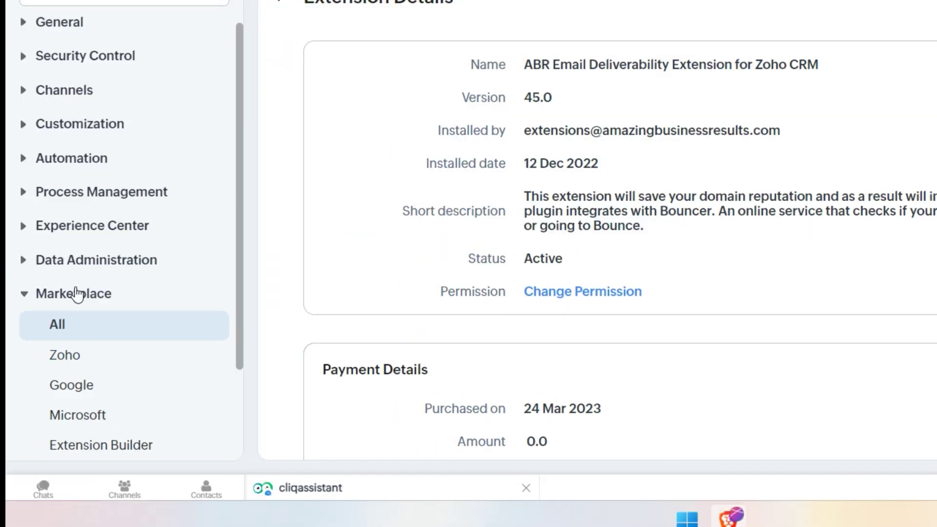
Open the settings of the installed ABR Email Deliverability Extension for Zoho CRM and show its email verification options.
click(71, 322)
scroll(665, 257, down, 5)
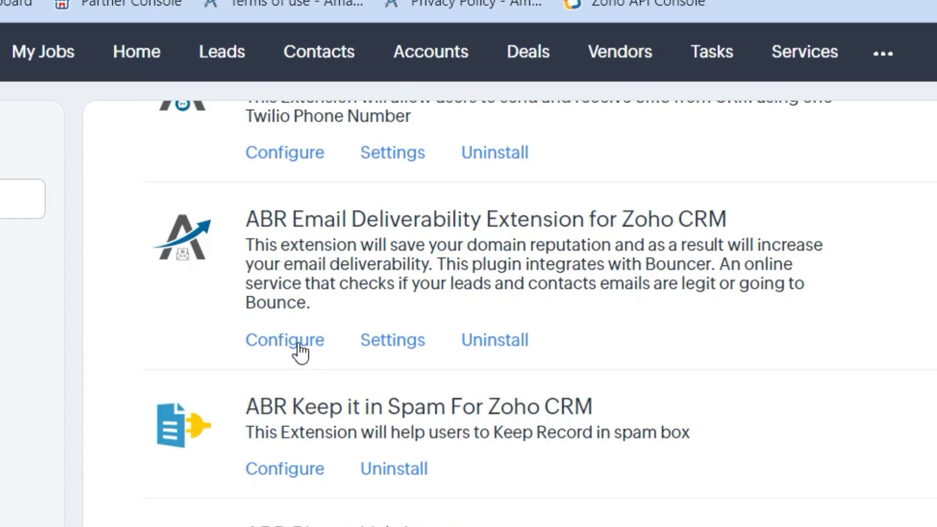
click(300, 350)
scroll(582, 267, up, 3)
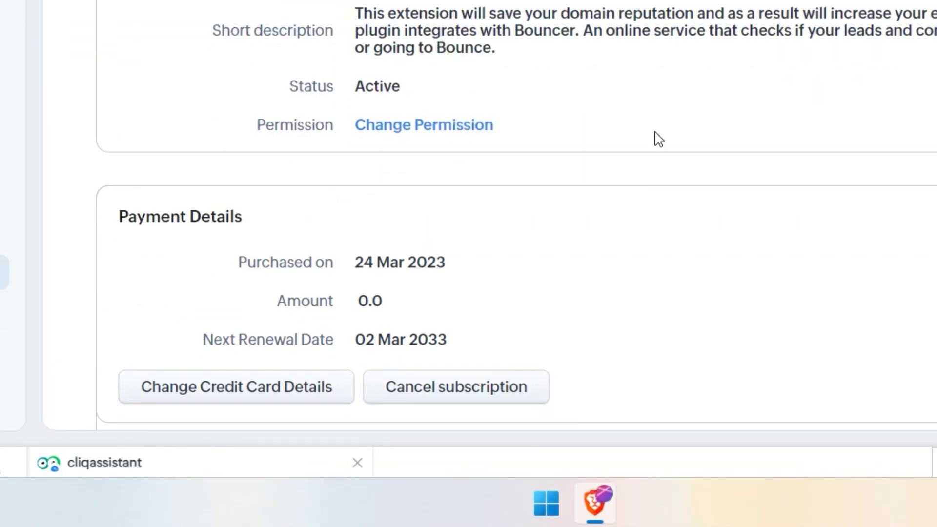
scroll(707, 134, up, 2)
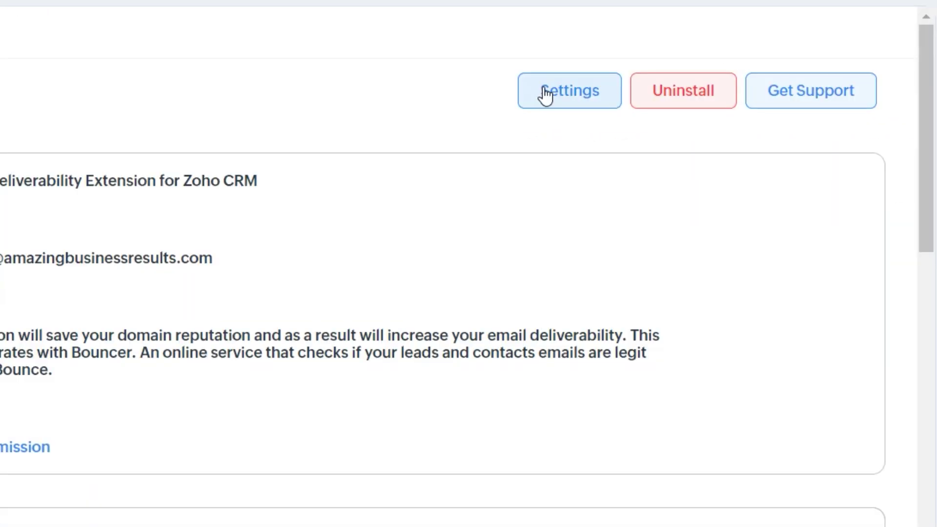
click(543, 92)
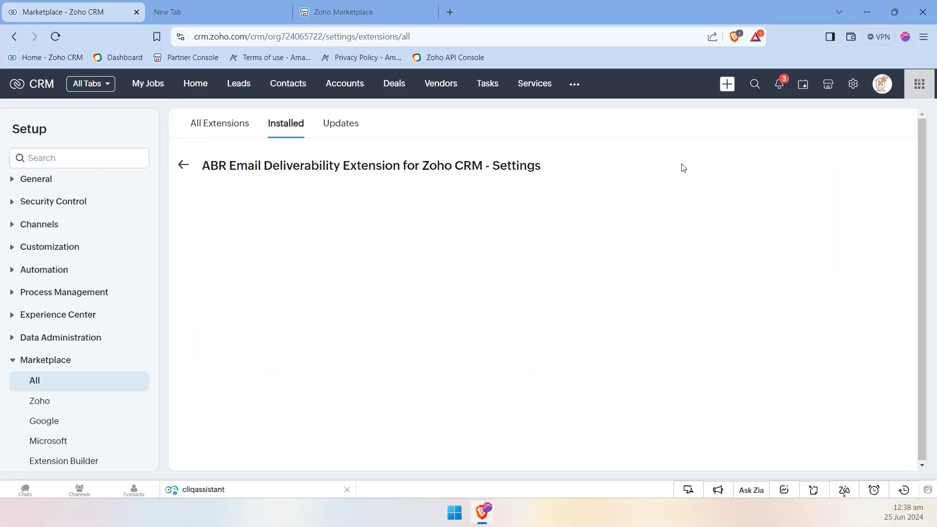
scroll(638, 227, down, 3)
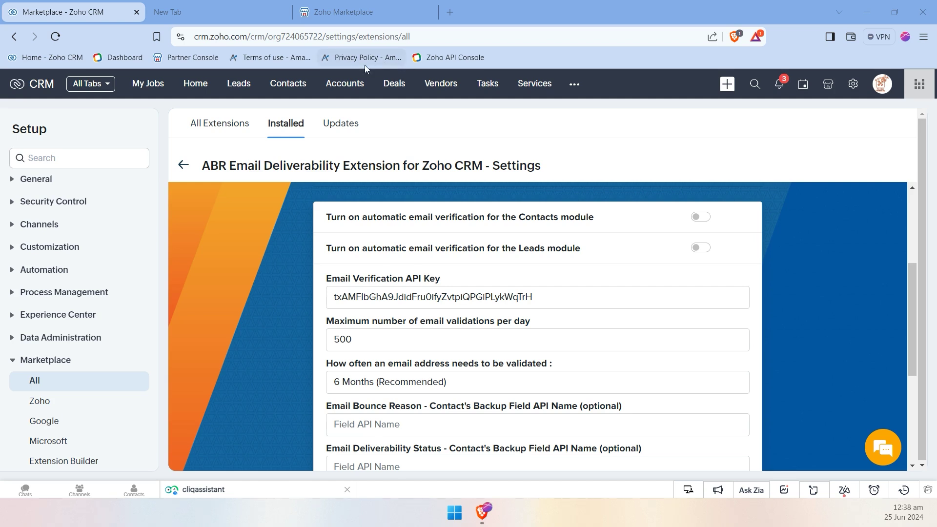
click(219, 12)
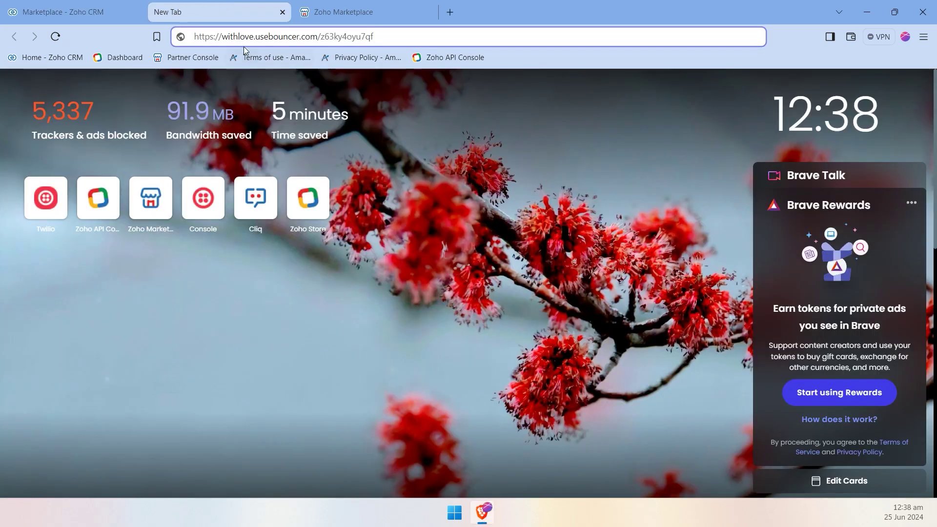
drag(411, 39, 190, 42)
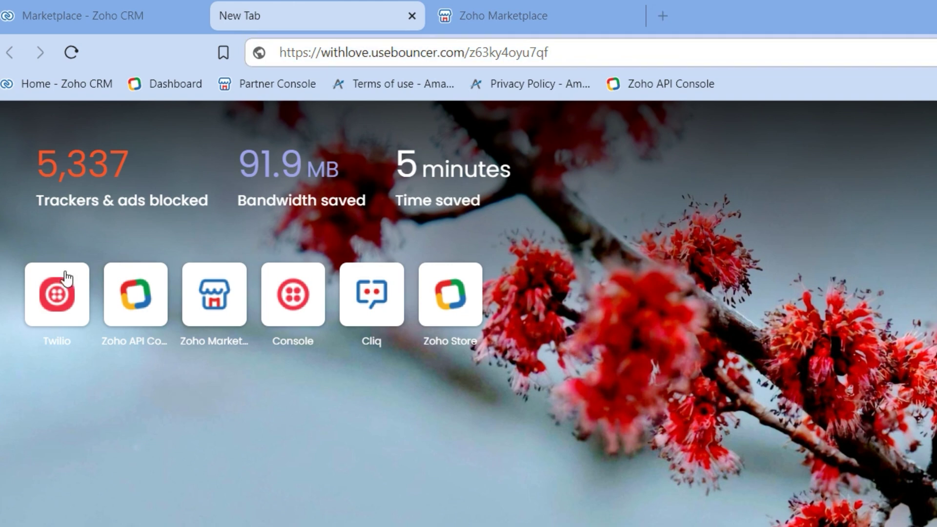
click(665, 16)
text(https://app.usebouncer.com/member/api)
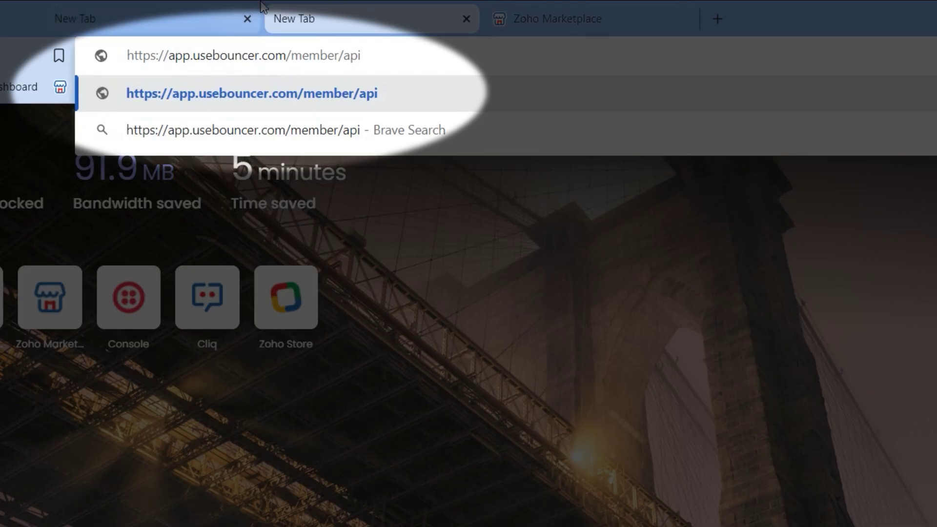
key(Return)
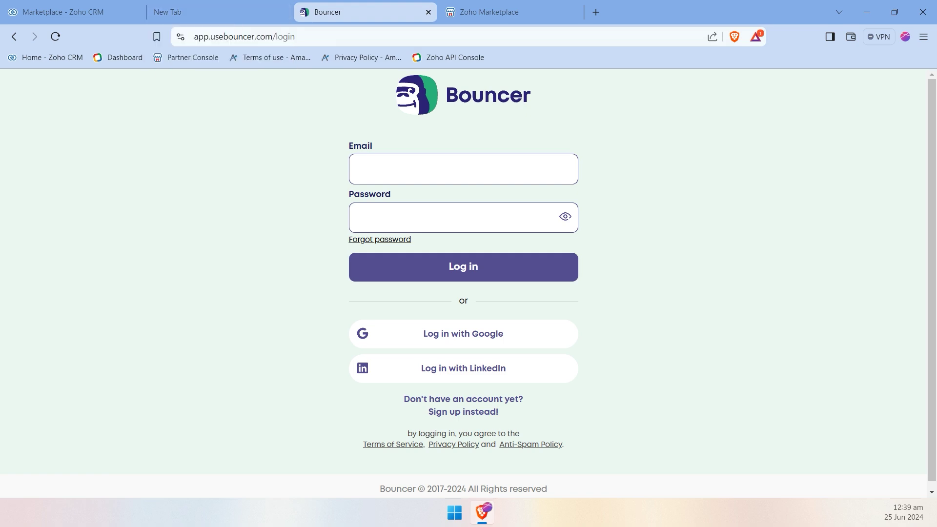
Switch to the extension's online manual and enlarge the screenshot showing the Bouncer API key list and key generation.
key(alt+Tab)
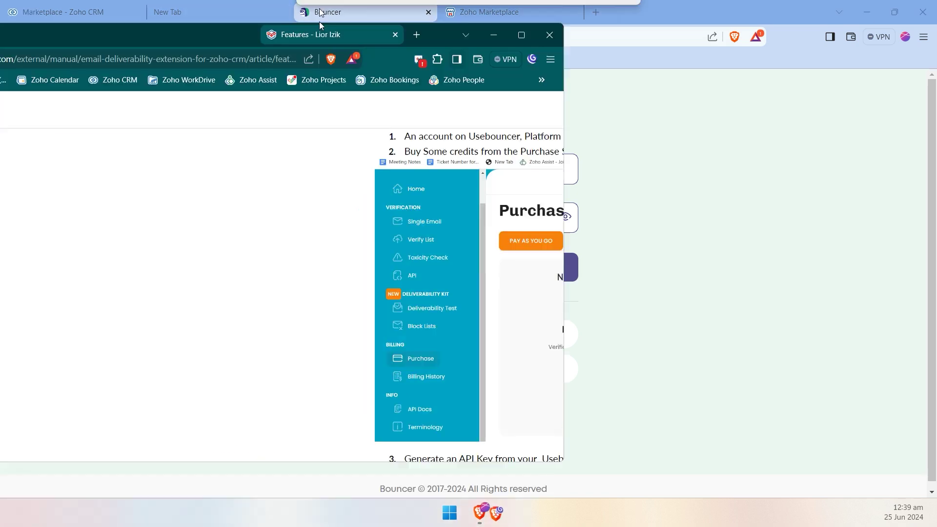
scroll(433, 317, down, 4)
click(498, 400)
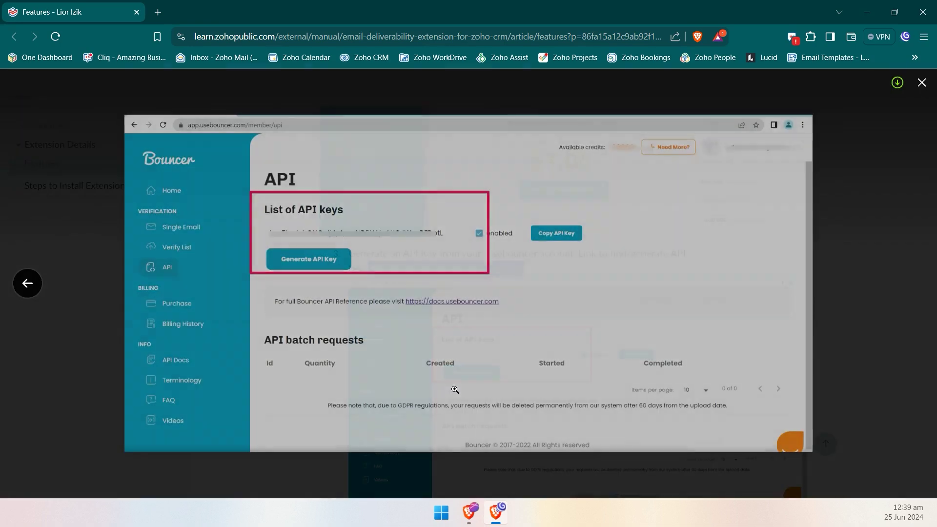
click(303, 234)
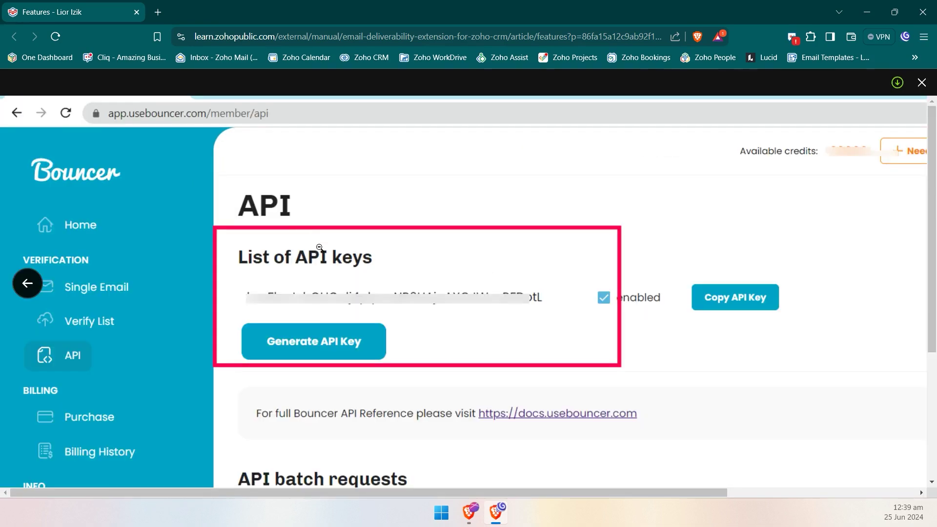
scroll(325, 312, down, 1)
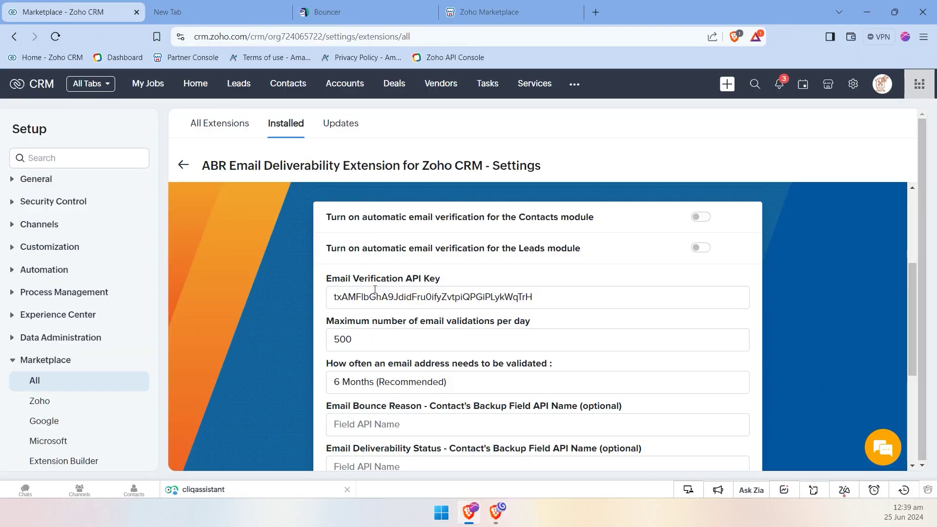
Examine the Email Verification API Key field and the remaining extension settings, and go back to the Bouncer page.
click(350, 202)
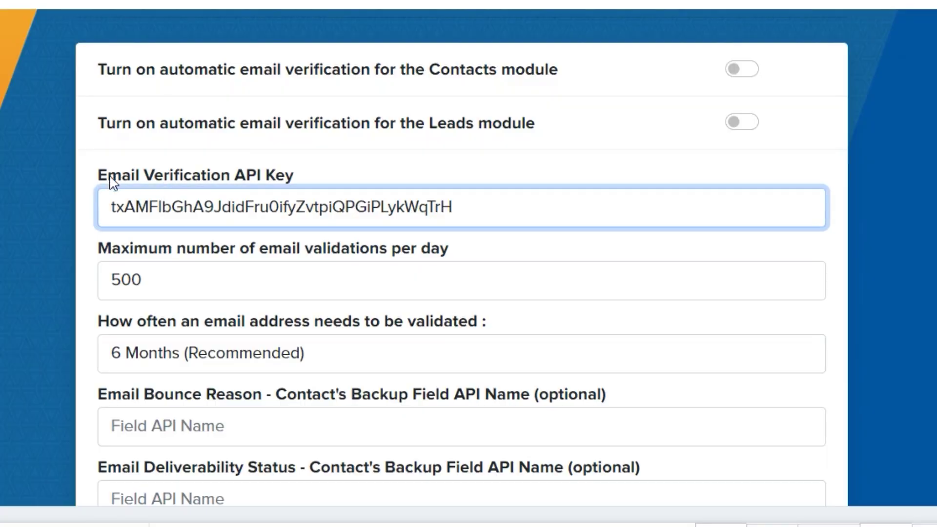
drag(112, 205, 466, 203)
click(485, 157)
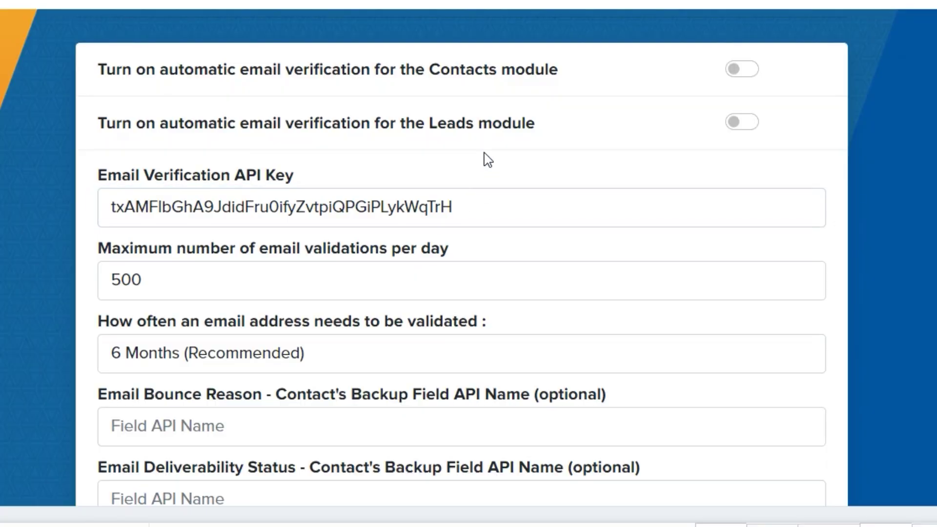
scroll(487, 158, down, 6)
scroll(468, 153, up, 6)
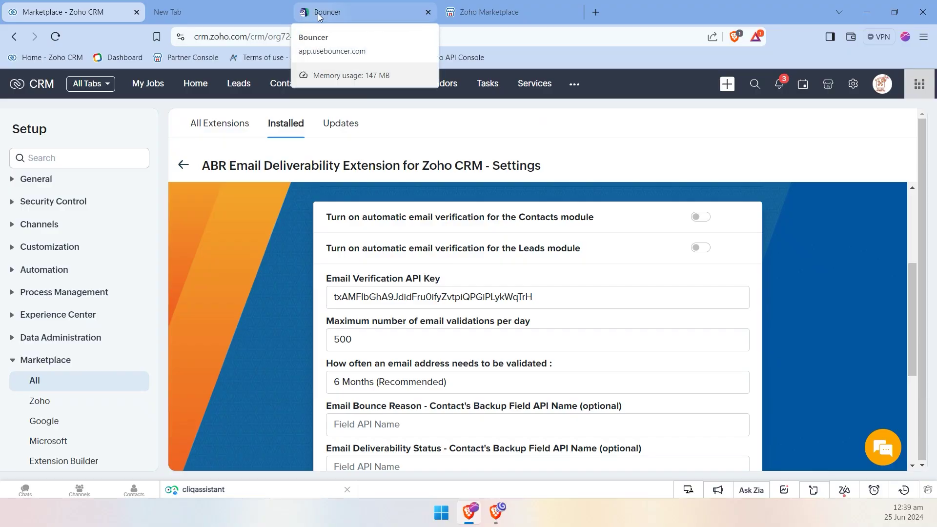
click(319, 15)
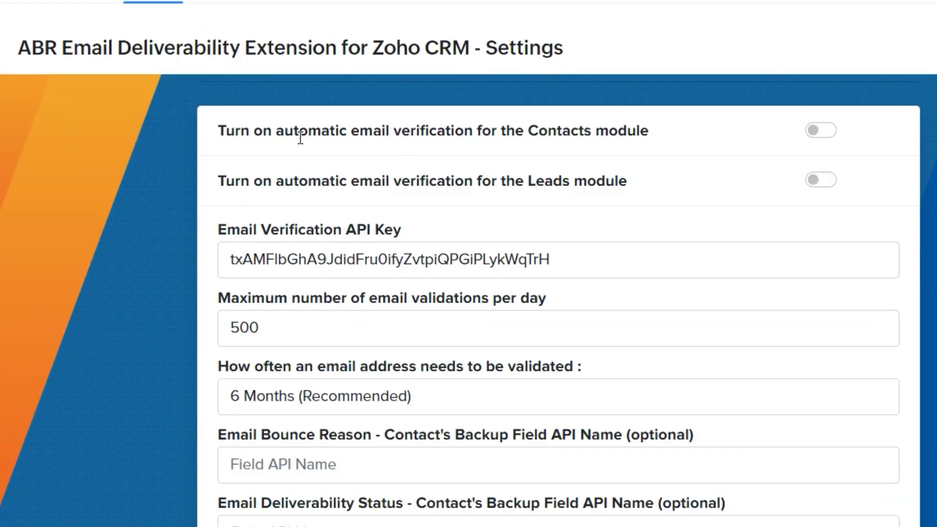
Examine the automatic email verification options for the Contacts and Leads modules and the setting for how often addresses are validated.
drag(362, 218, 387, 222)
drag(316, 138, 360, 137)
drag(293, 192, 429, 191)
click(451, 188)
double_click(556, 136)
double_click(560, 181)
scroll(586, 186, down, 2)
scroll(586, 186, up, 2)
scroll(371, 220, up, 2)
scroll(613, 213, down, 2)
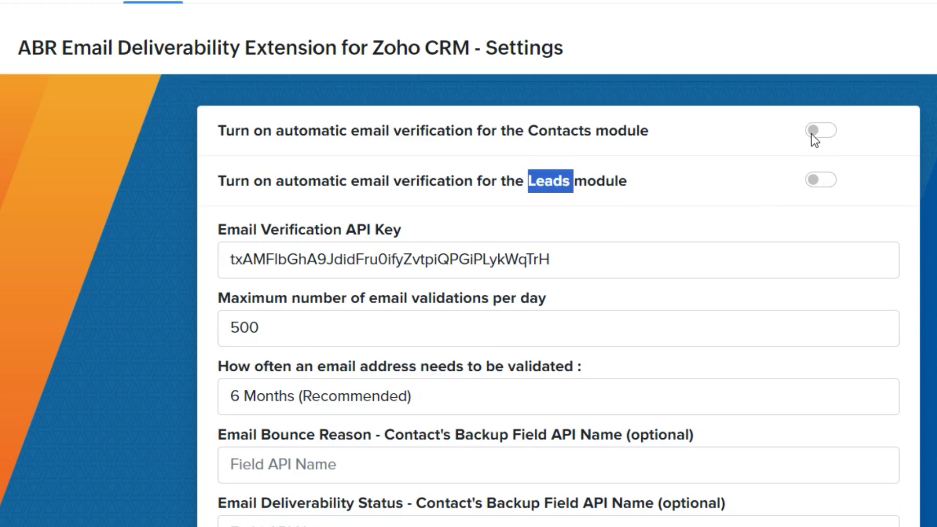
drag(586, 367, 218, 366)
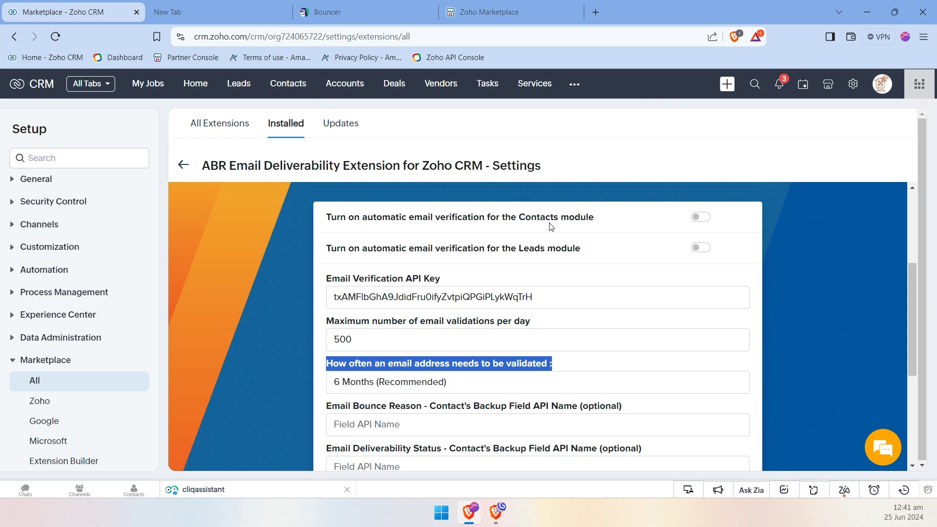
click(699, 222)
click(704, 222)
click(721, 222)
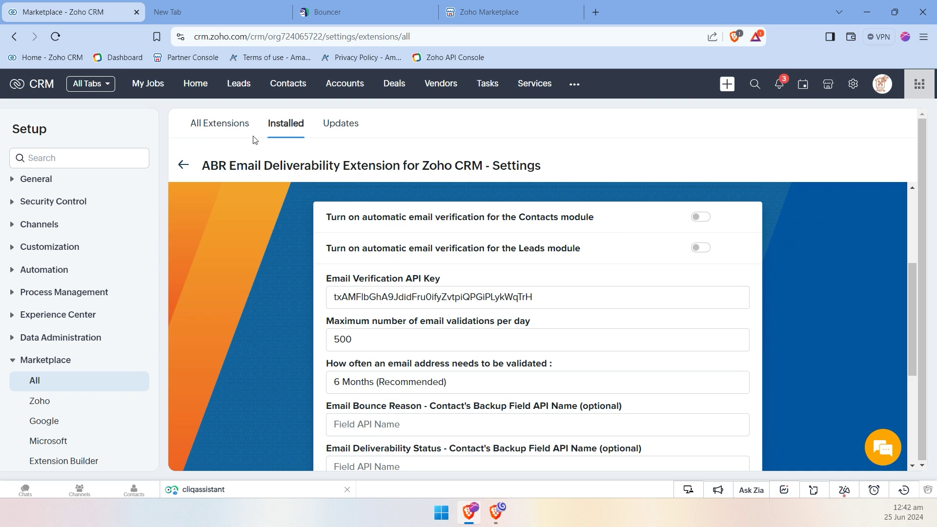
Open a lead record from the Leads module in a separate tab and find "email deliver" on its page.
middle_click(237, 85)
click(240, 4)
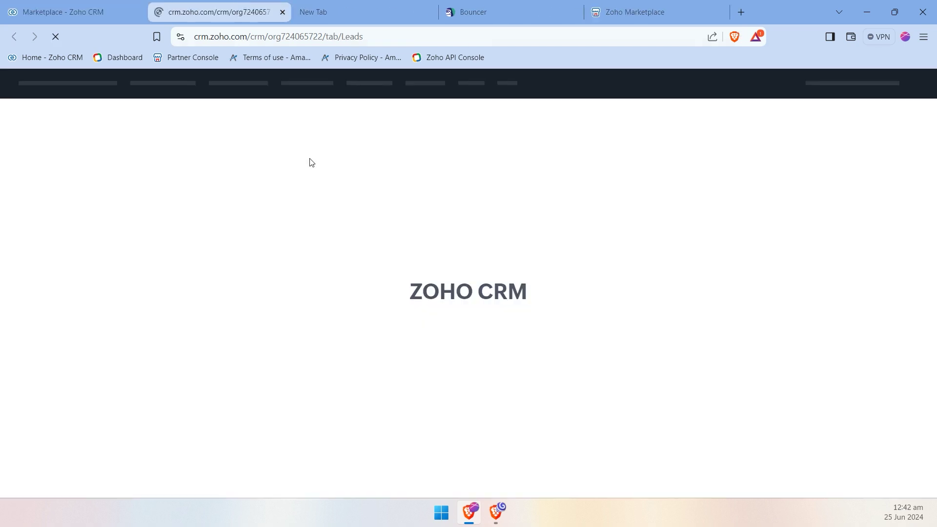
key(ctrl+f)
scroll(332, 335, down, 1)
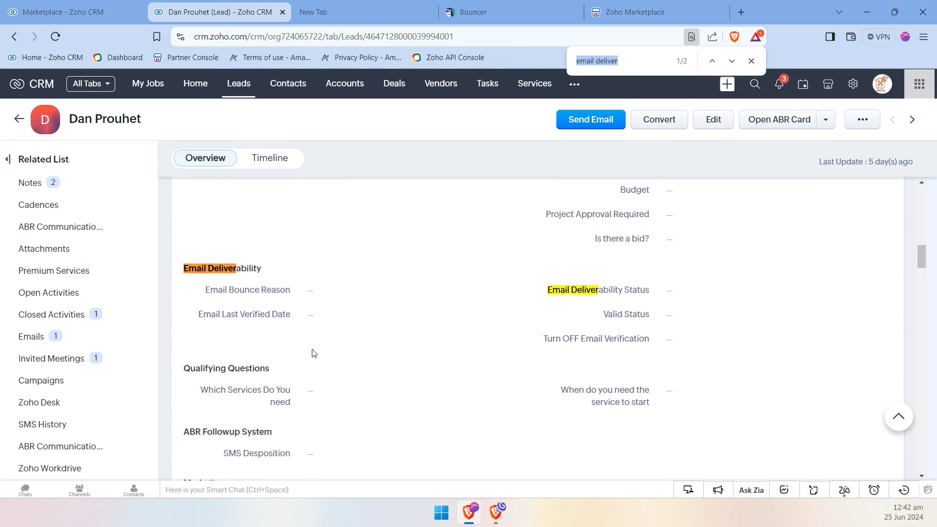
Inspect the lead's Email Bounce Reason, Email Last Verified Date and Email Deliverability Status fields, cancelling each edit.
click(324, 291)
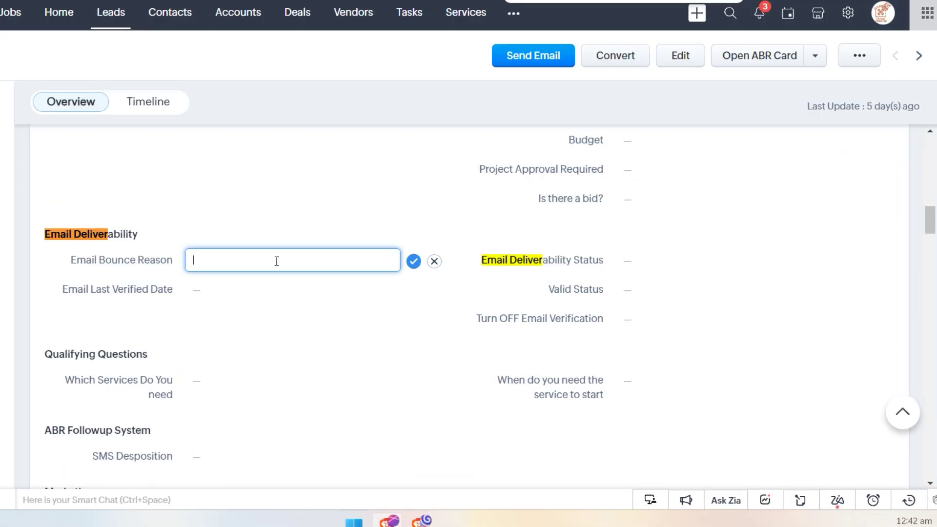
click(433, 261)
click(371, 294)
click(433, 291)
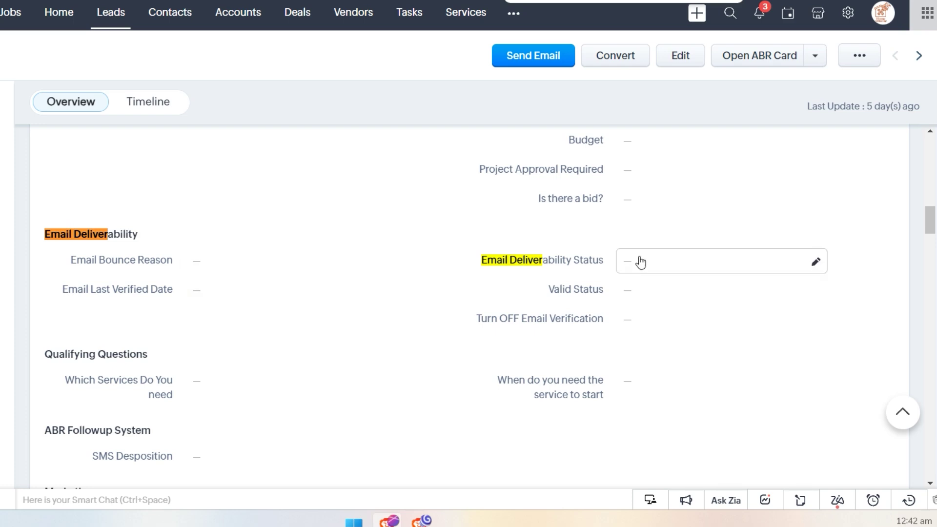
click(639, 262)
click(866, 262)
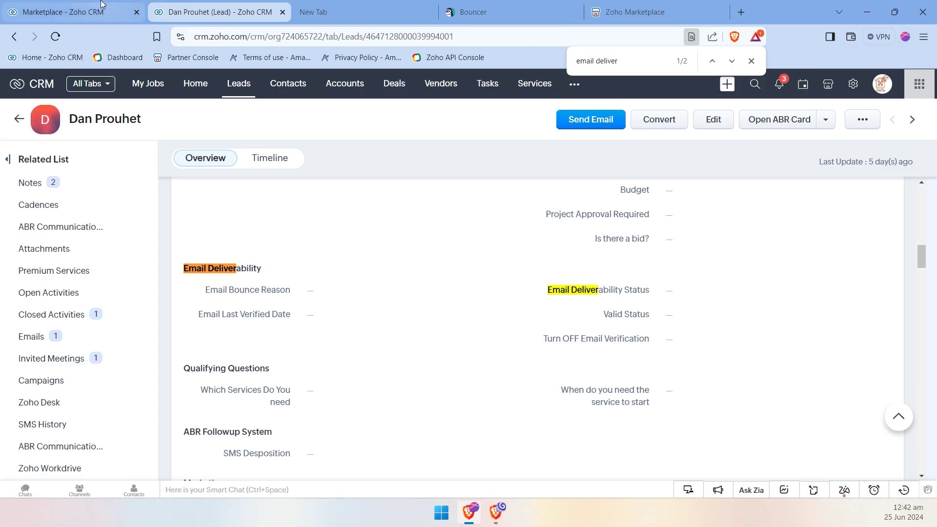
Return to the extension settings and highlight the value in the Email Verification API Key field.
click(104, 6)
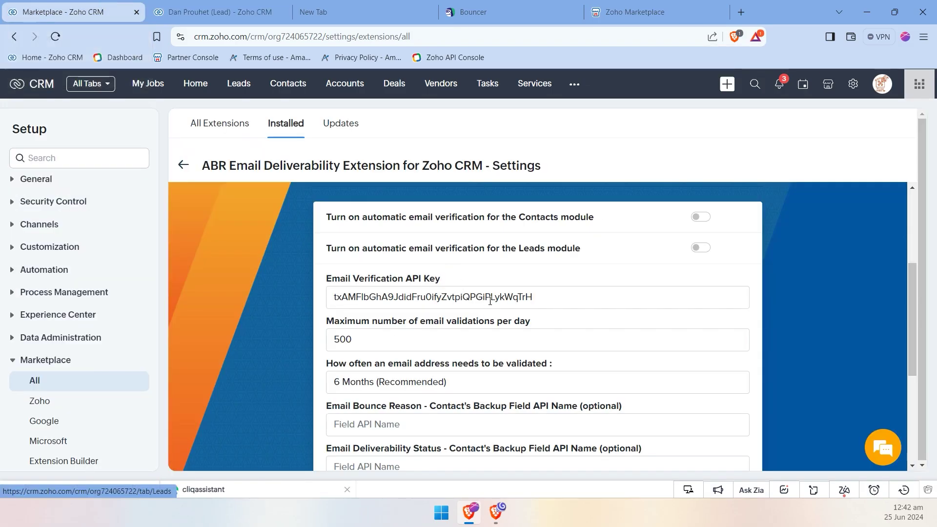
click(553, 300)
drag(553, 300, 239, 315)
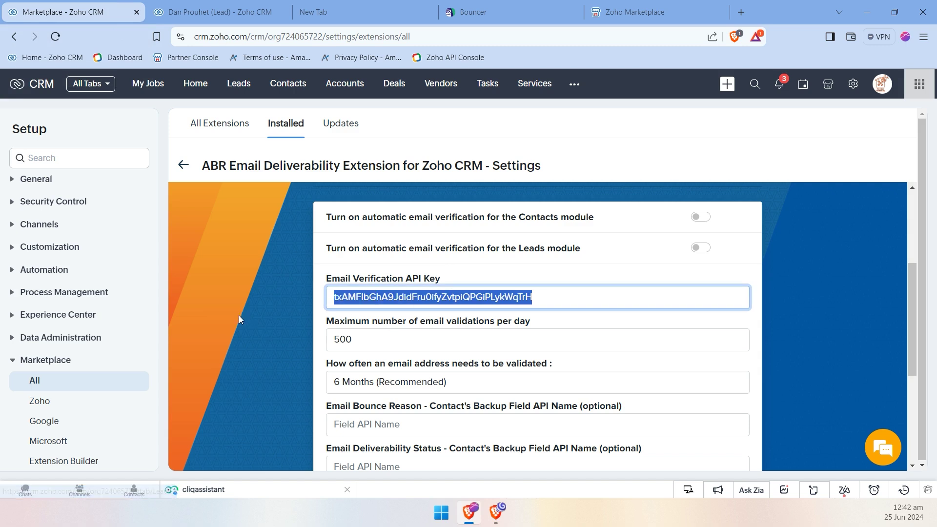
click(433, 276)
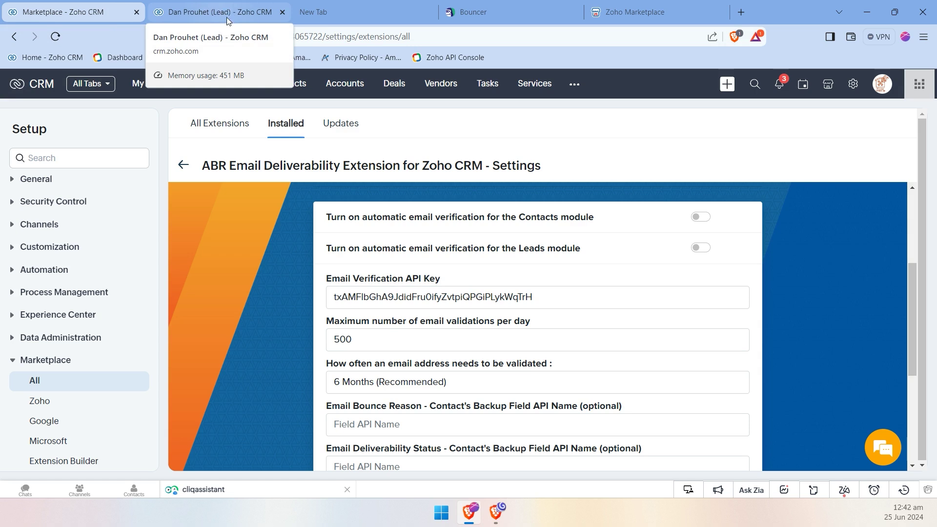
Examine the maximum number of email validations per day and highlight its value.
scroll(362, 273, down, 1)
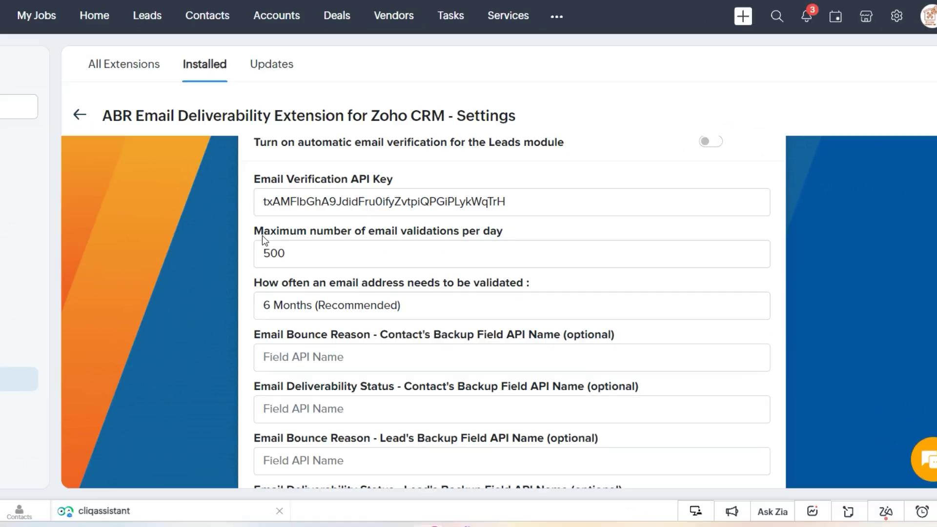
drag(262, 236, 386, 234)
click(241, 248)
drag(308, 249, 235, 250)
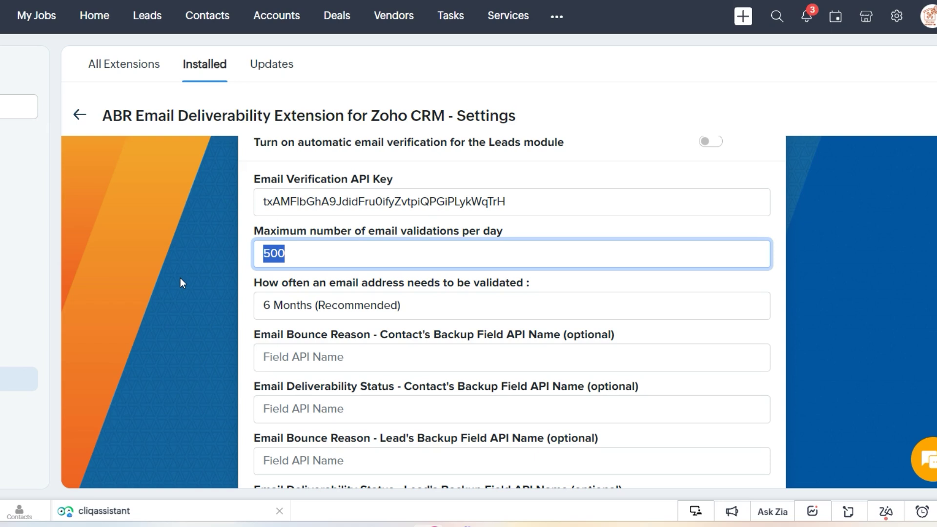
scroll(553, 265, up, 2)
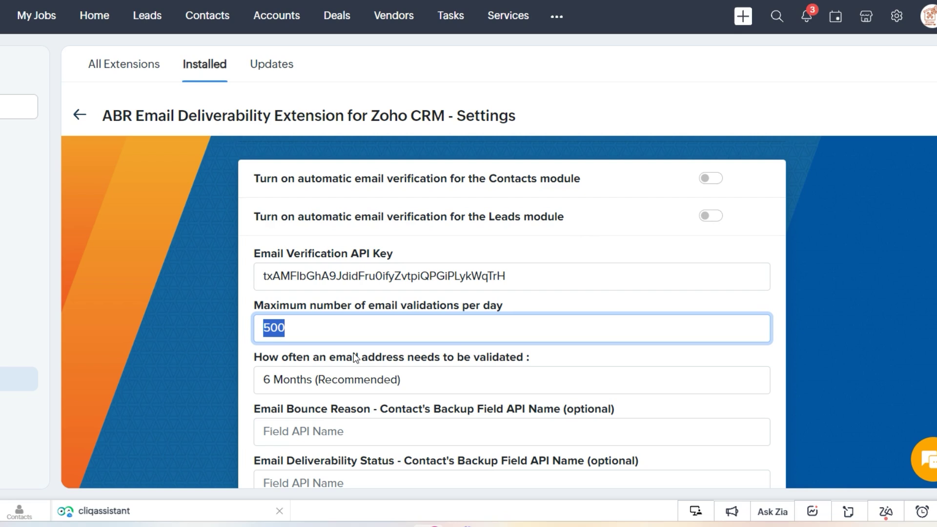
View the available choices for how often an email address needs to be validated and close them without choosing one.
scroll(353, 353, down, 2)
click(438, 307)
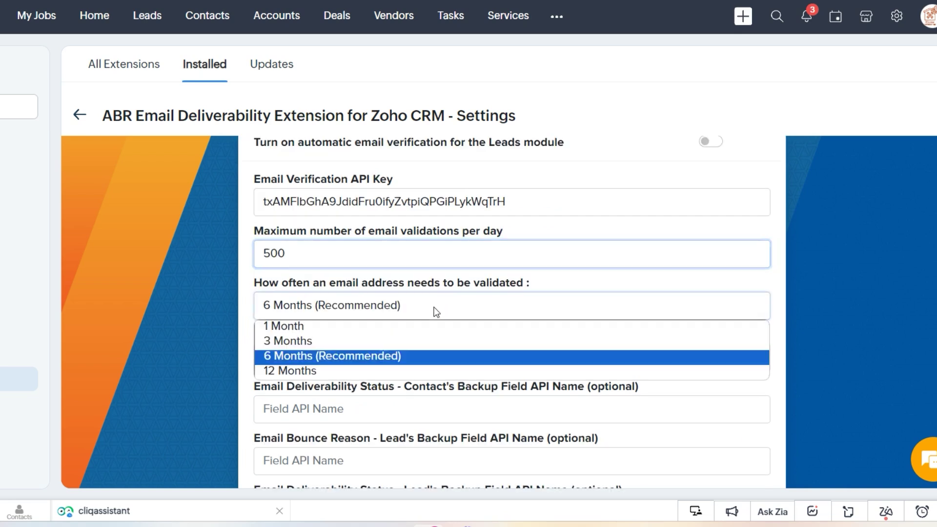
click(476, 264)
click(477, 264)
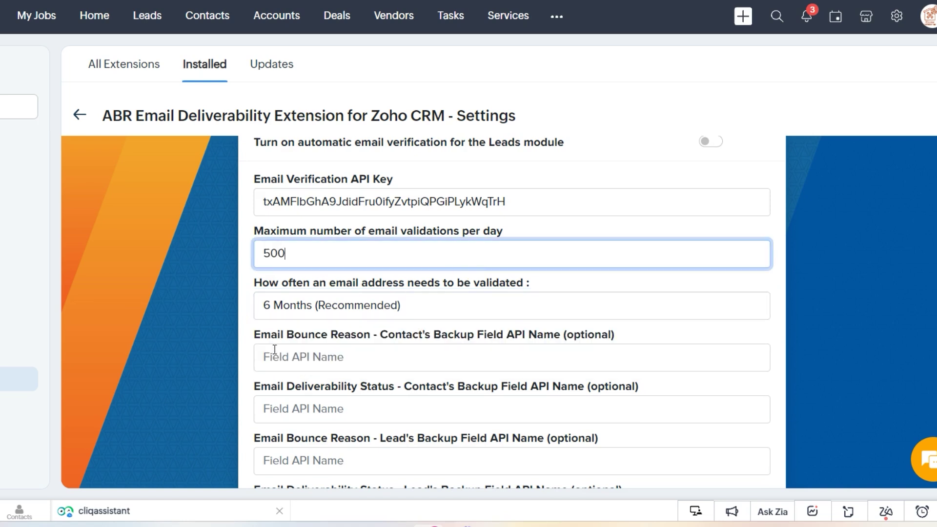
Review the optional backup field API name settings for contacts and leads, down to the database scan option.
scroll(303, 346, down, 2)
scroll(301, 345, down, 1)
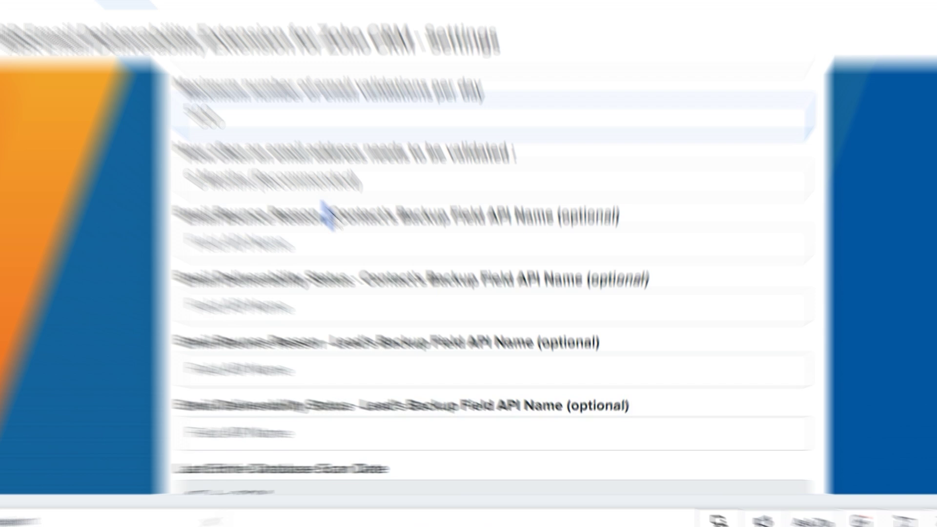
drag(375, 261, 494, 260)
click(543, 260)
scroll(288, 287, down, 2)
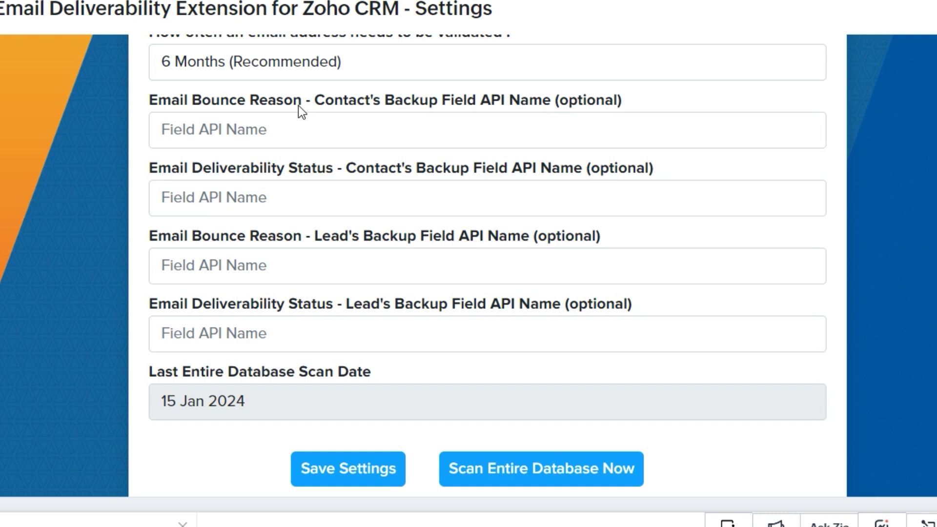
Highlight the Last Entire Database Scan Date label and review the surrounding backup field settings.
scroll(407, 376, down, 1)
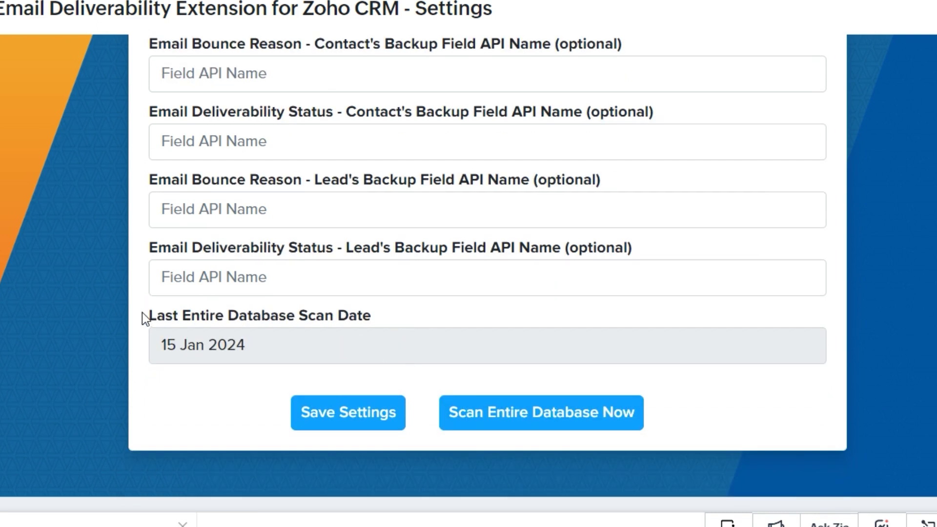
drag(180, 318, 366, 324)
click(422, 320)
scroll(571, 366, up, 7)
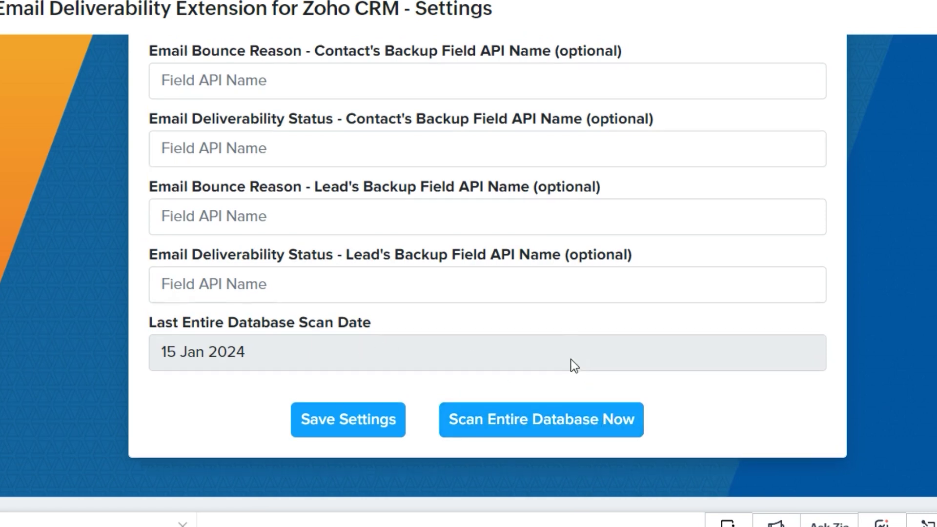
scroll(725, 261, down, 7)
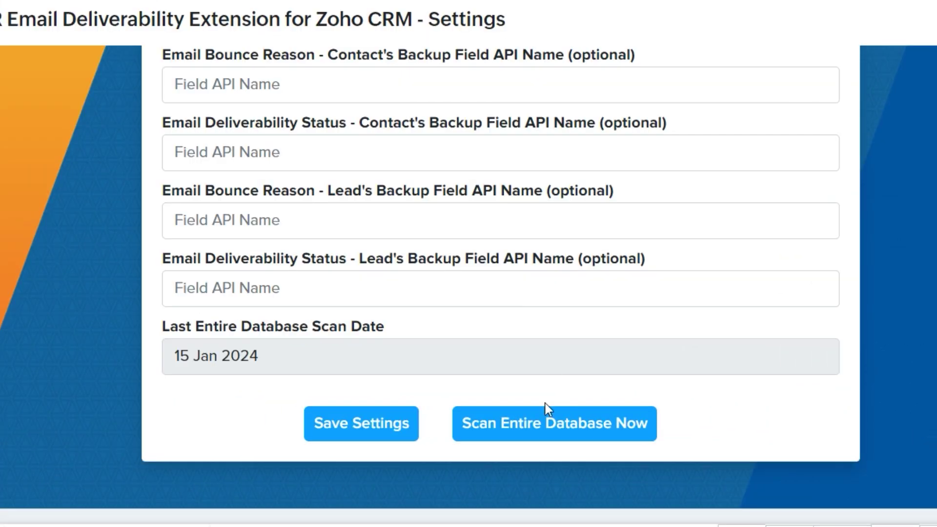
Review the options for scanning the entire database and saving the extension settings, along with the configured fields above them.
click(594, 429)
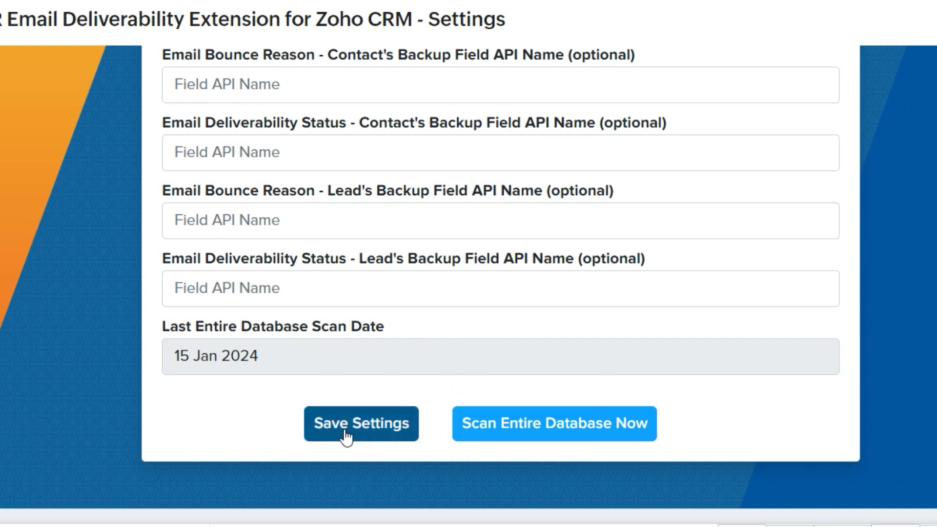
click(364, 423)
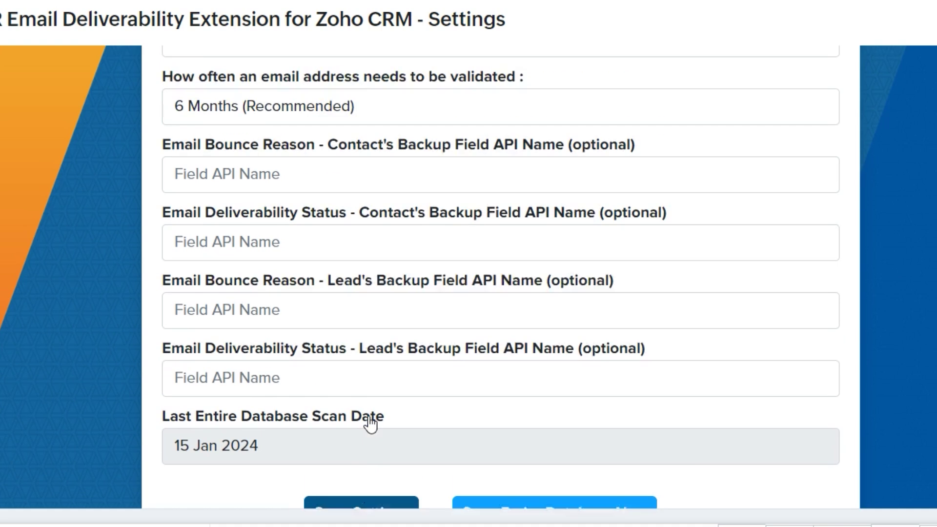
scroll(321, 344, up, 5)
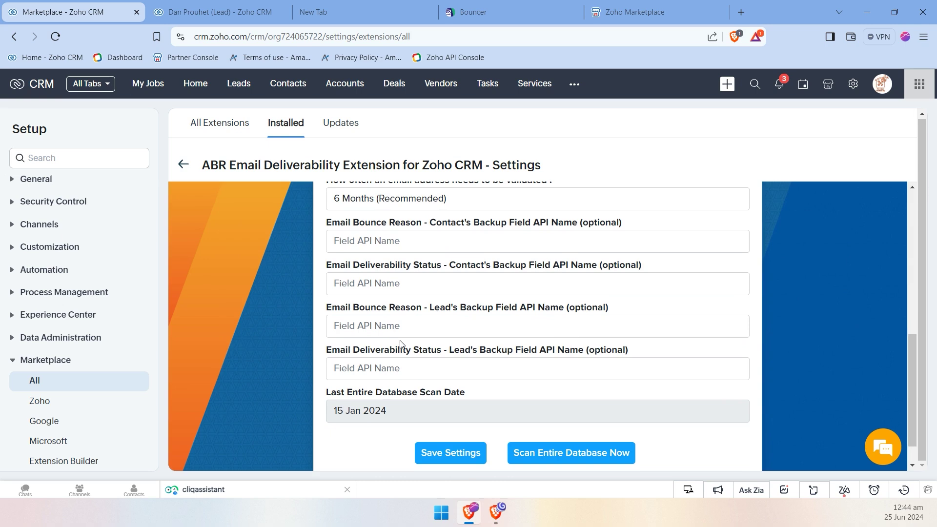
scroll(400, 343, up, 4)
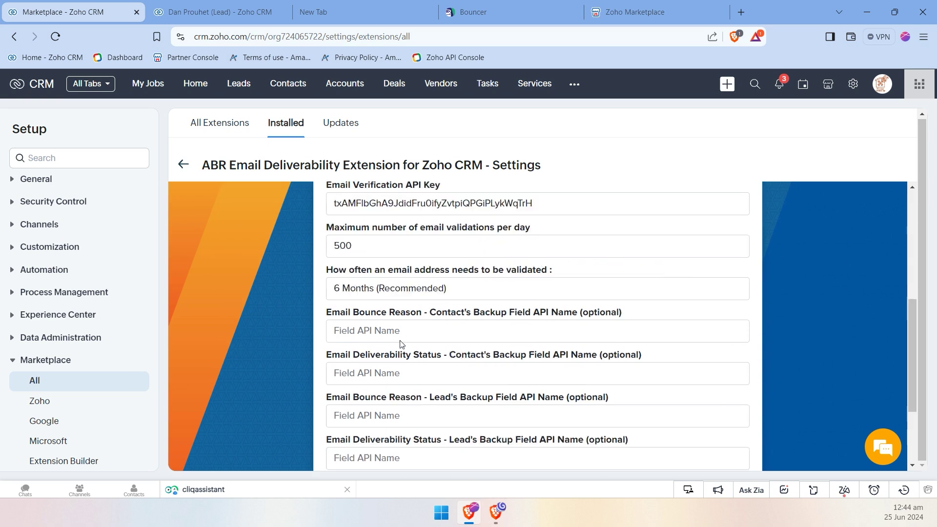
scroll(613, 249, down, 5)
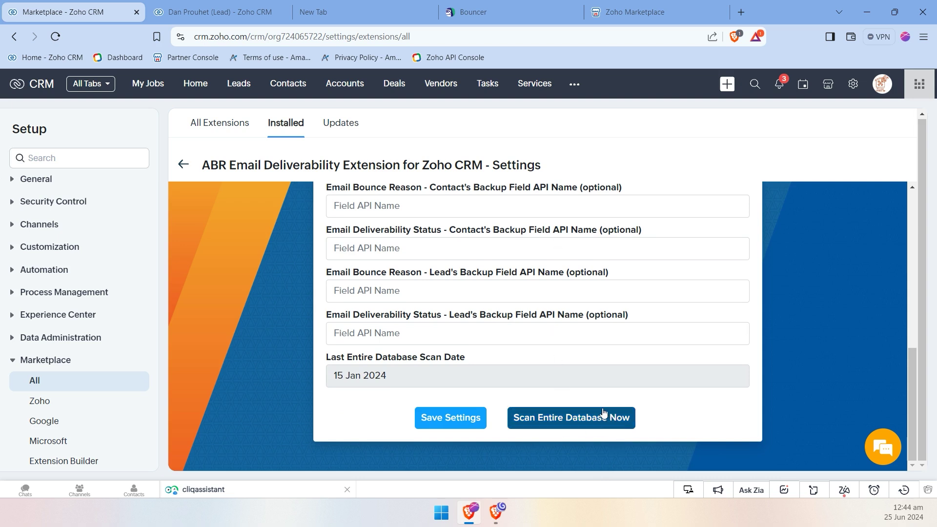
Highlight the automatic email verification settings for the Contacts module and the Leads module without turning them on.
scroll(533, 386, up, 5)
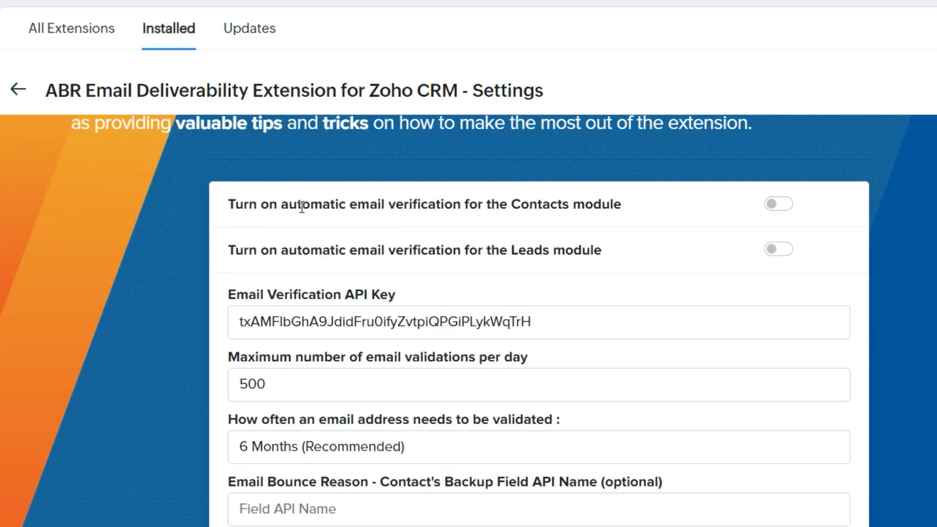
drag(326, 243, 499, 248)
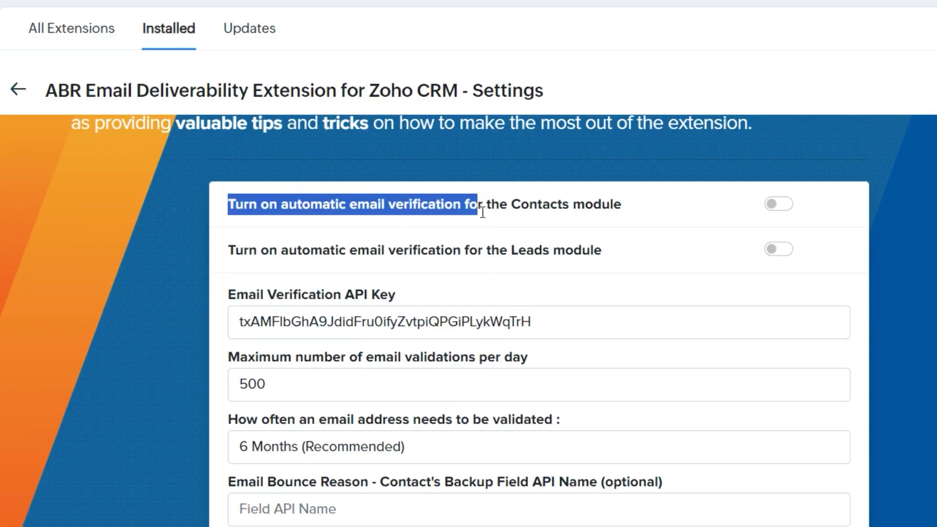
drag(482, 212, 652, 222)
drag(628, 253, 225, 251)
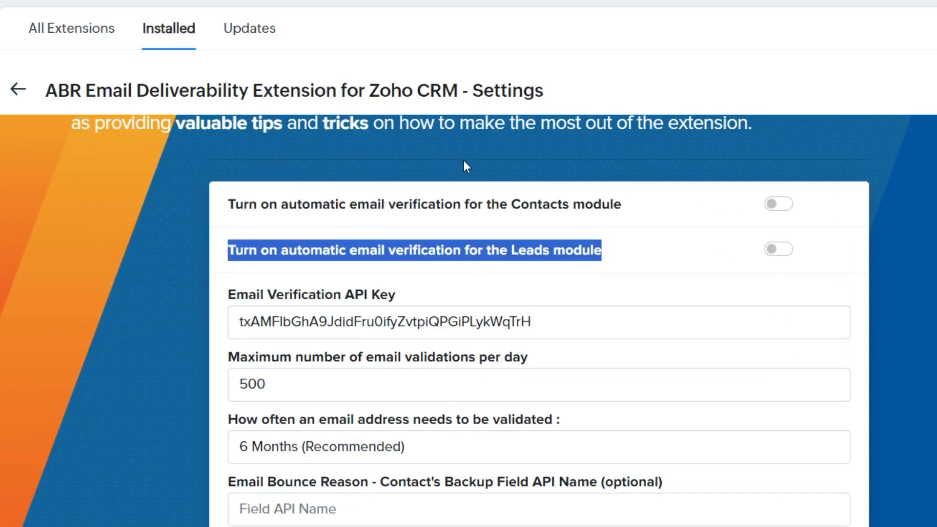
click(456, 207)
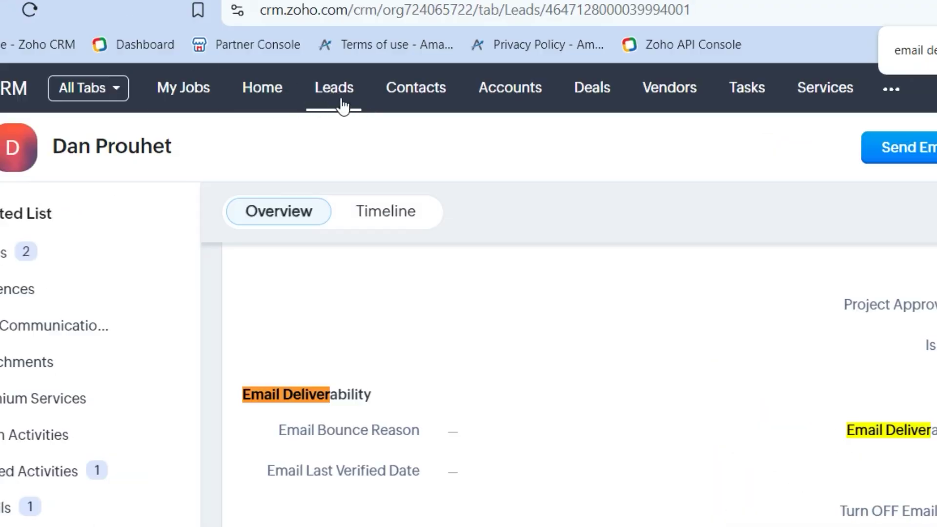
Open the Leads list, search its filters for "deliver" and apply a filter on Email Deliverability Status.
click(341, 100)
click(133, 186)
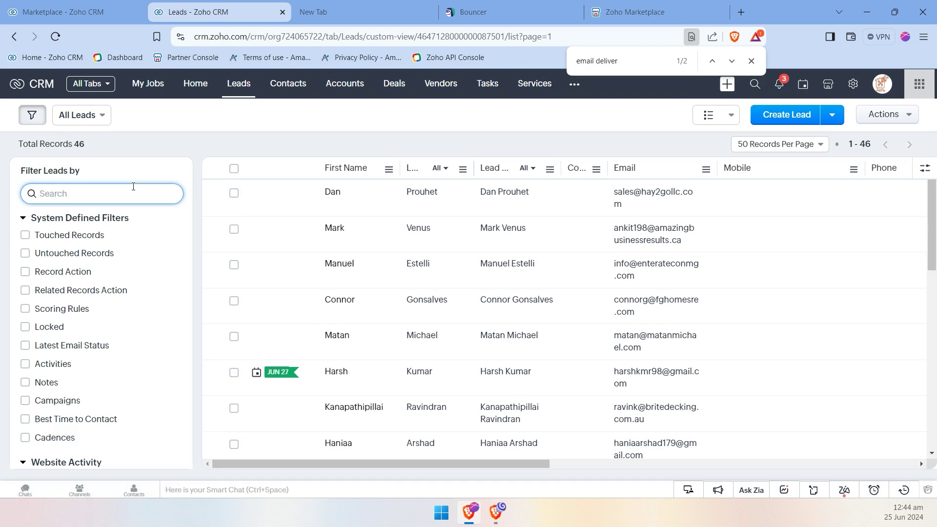
text(deliver)
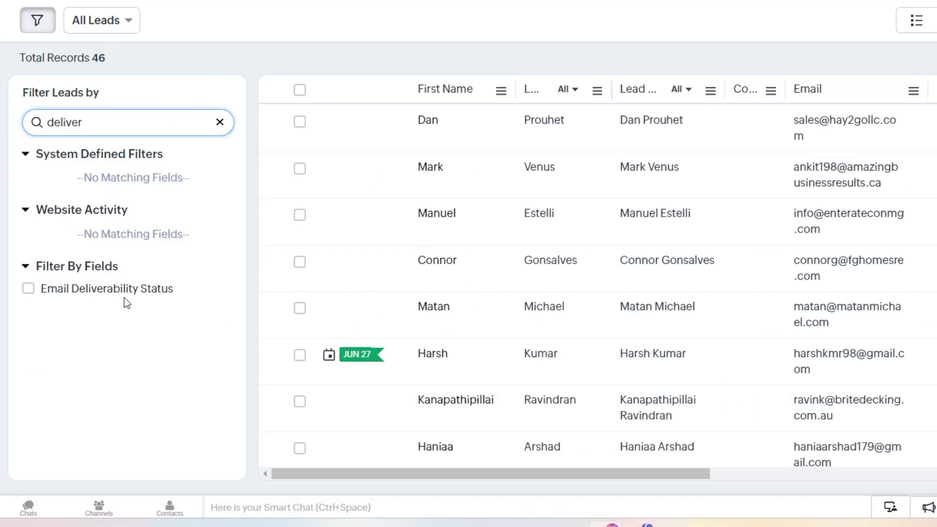
click(132, 292)
click(55, 310)
scroll(82, 479, down, 1)
click(98, 479)
click(84, 455)
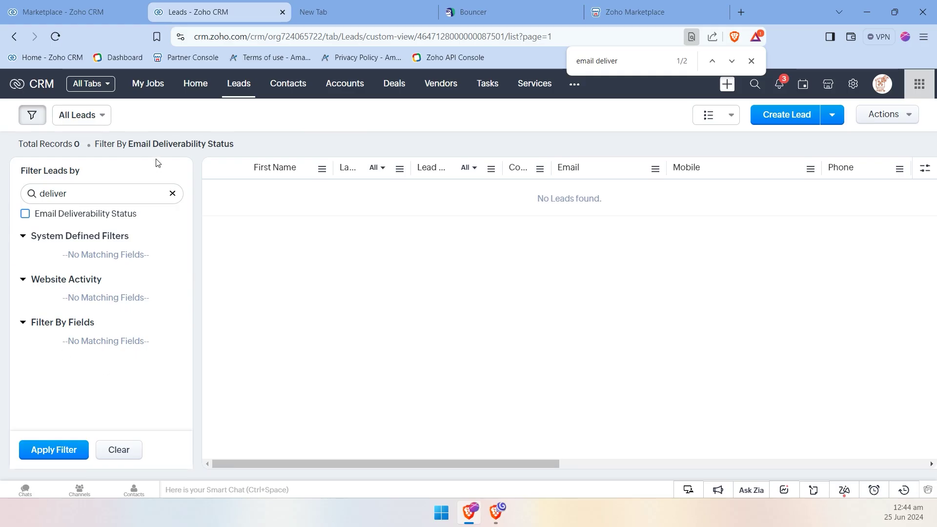
Empty the filter search and remove the Email Deliverability Status filter from the Leads list.
click(172, 193)
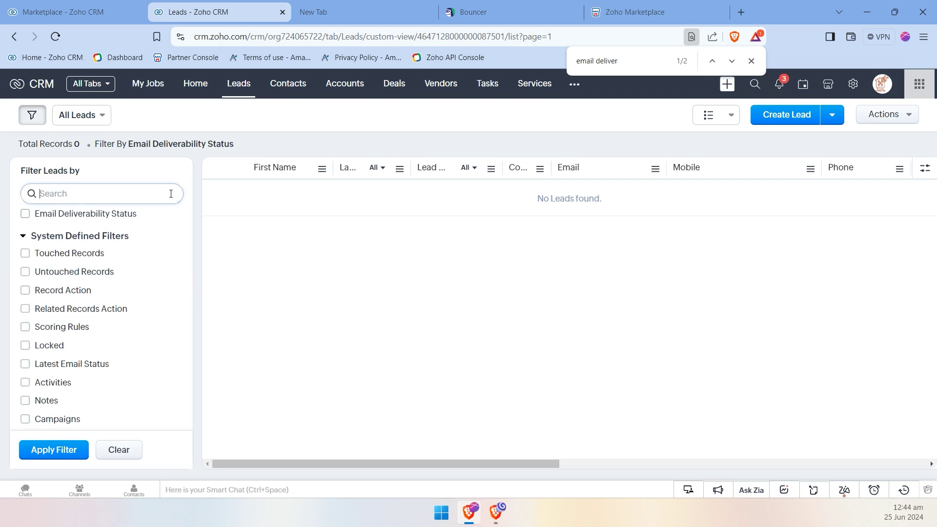
click(507, 12)
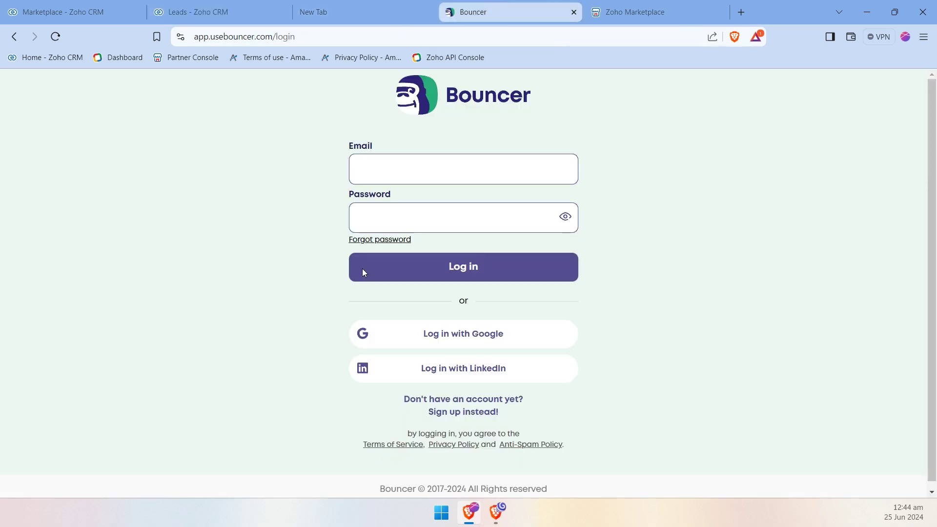
click(255, 5)
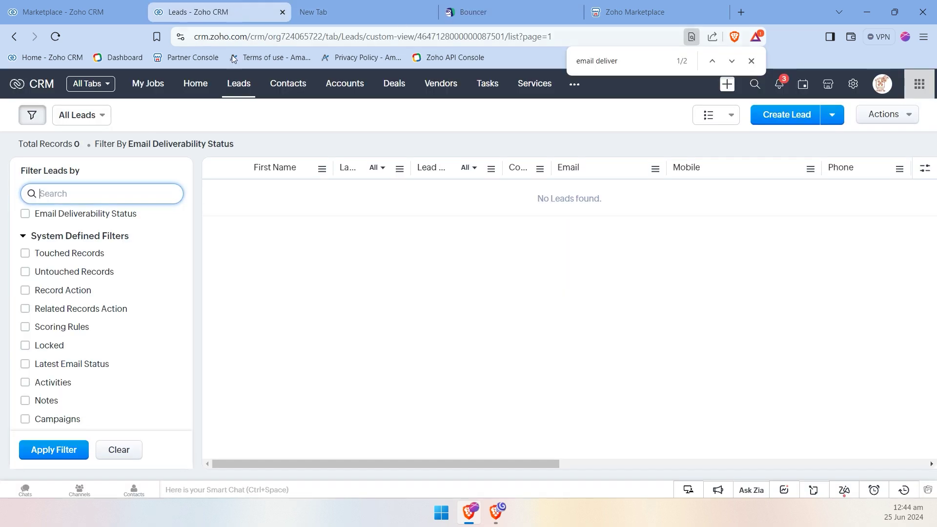
click(120, 450)
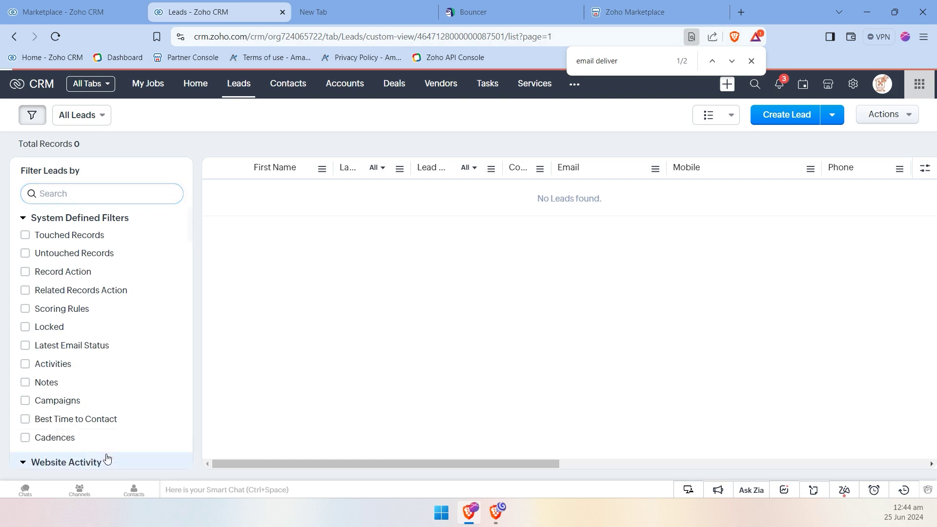
Open the first lead's record and examine the fields in its Email Deliverability section.
click(383, 198)
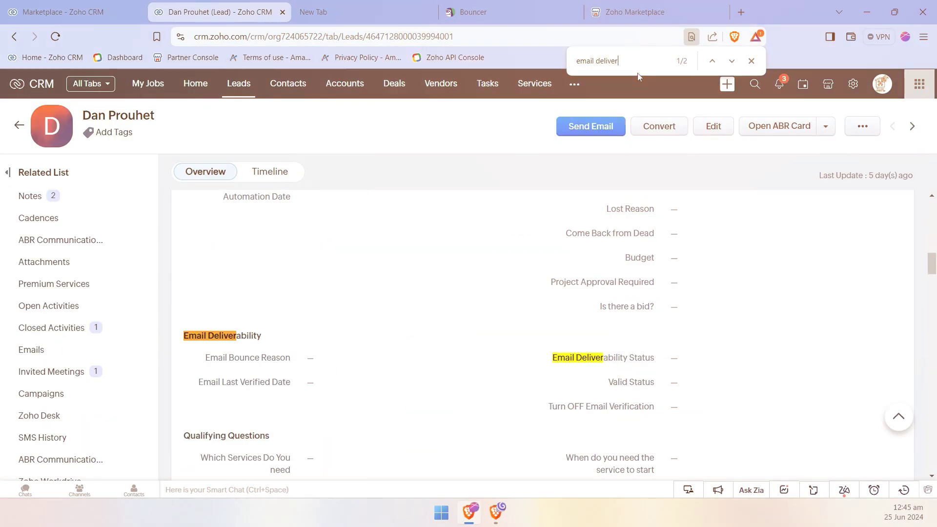
scroll(346, 314, down, 1)
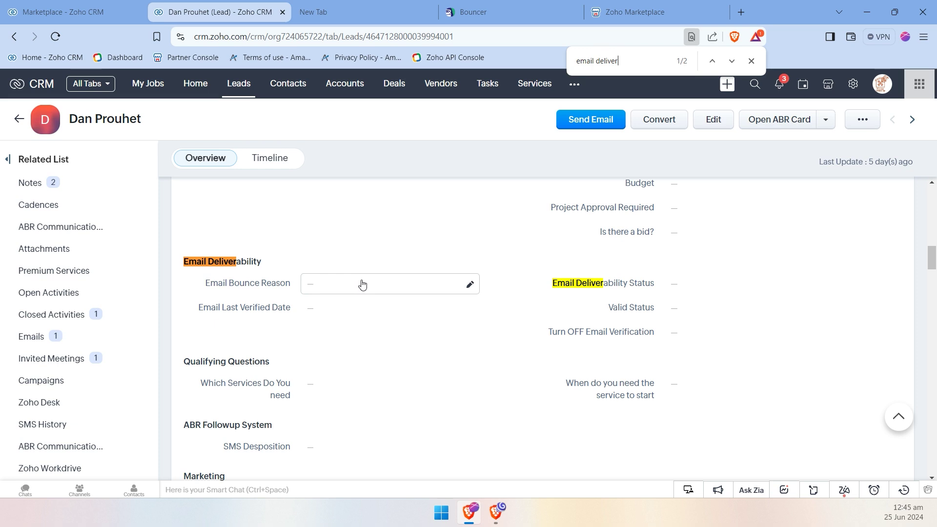